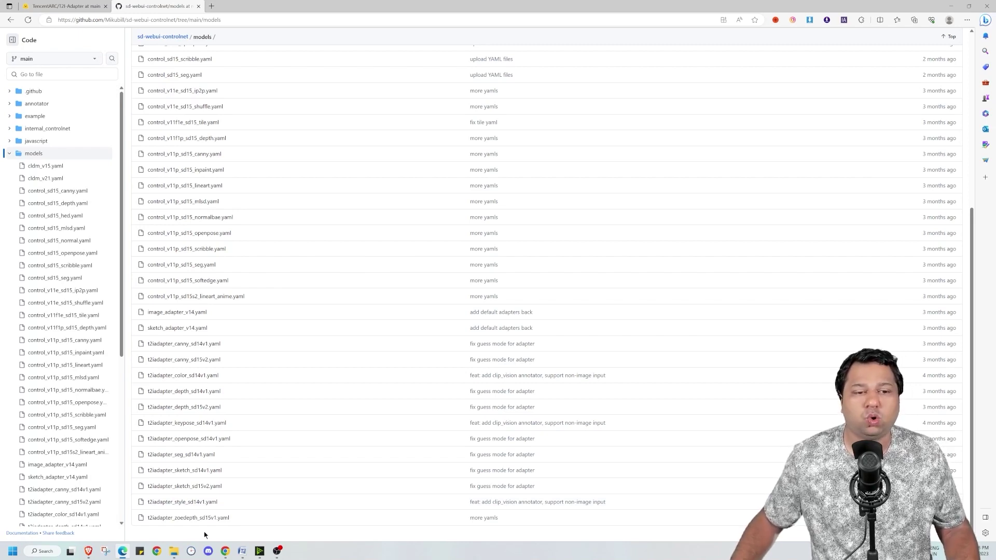
Switch to File Explorer and open the models folder inside the sd-webui-controlnet extension of stable-diffusion-webui.
{"action": "left_click", "coordinate": [174, 551]}
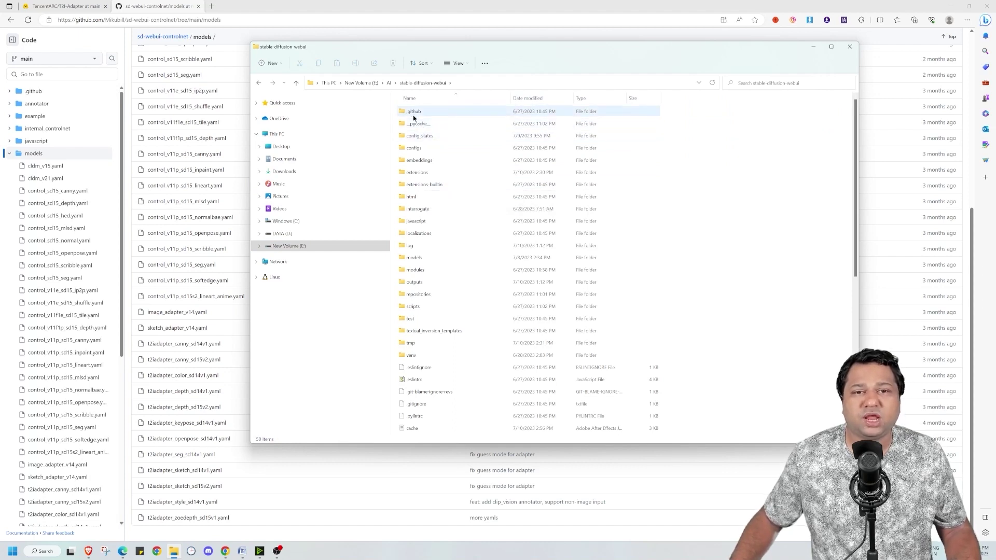
{"action": "double_click", "coordinate": [414, 172]}
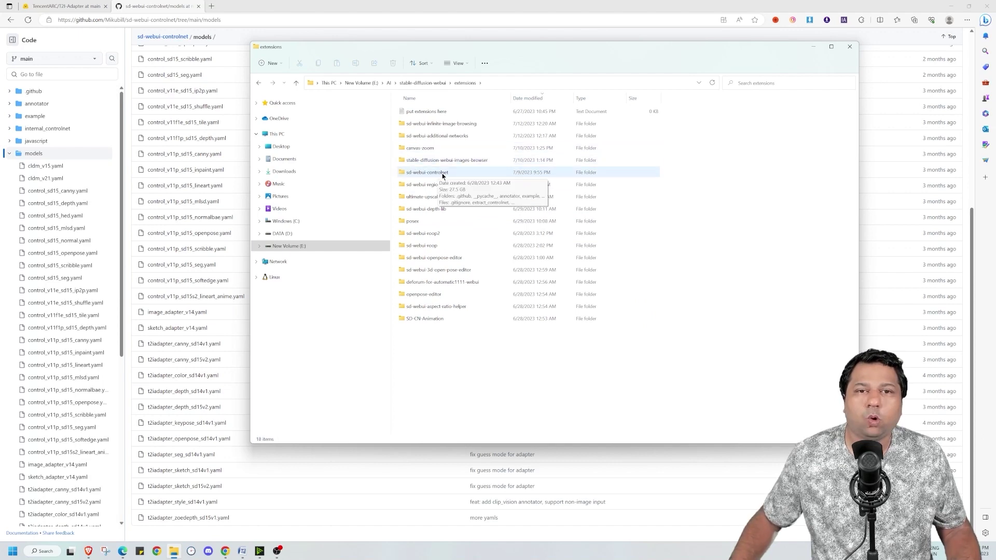
{"action": "double_click", "coordinate": [442, 174]}
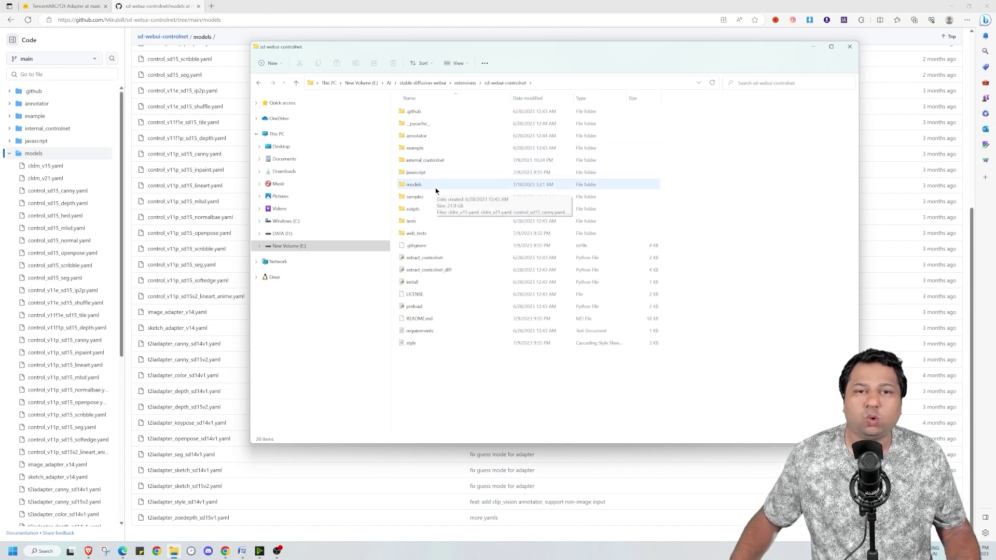
{"action": "double_click", "coordinate": [436, 189]}
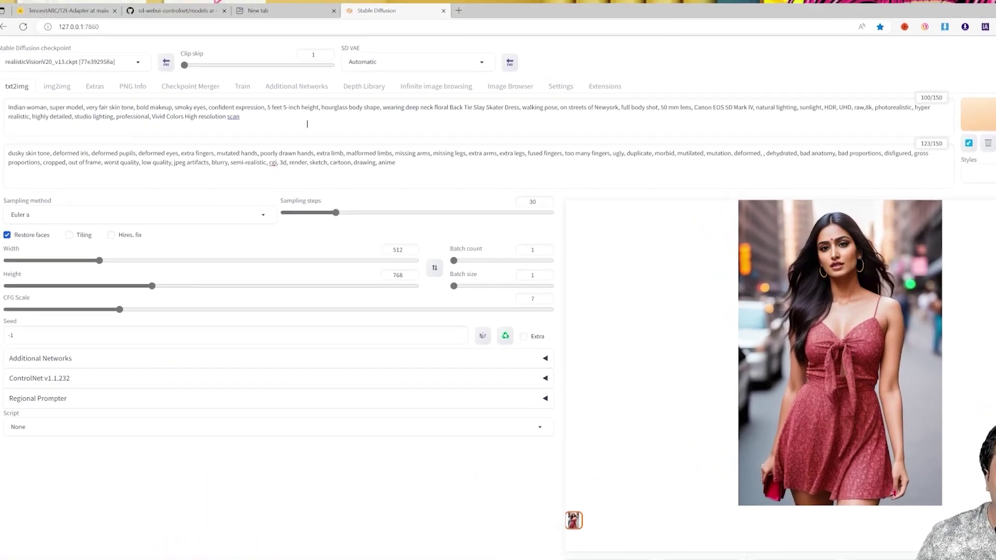
Review the positive and negative prompts for the woman in the skater dress.
{"action": "triple_click", "coordinate": [307, 124]}
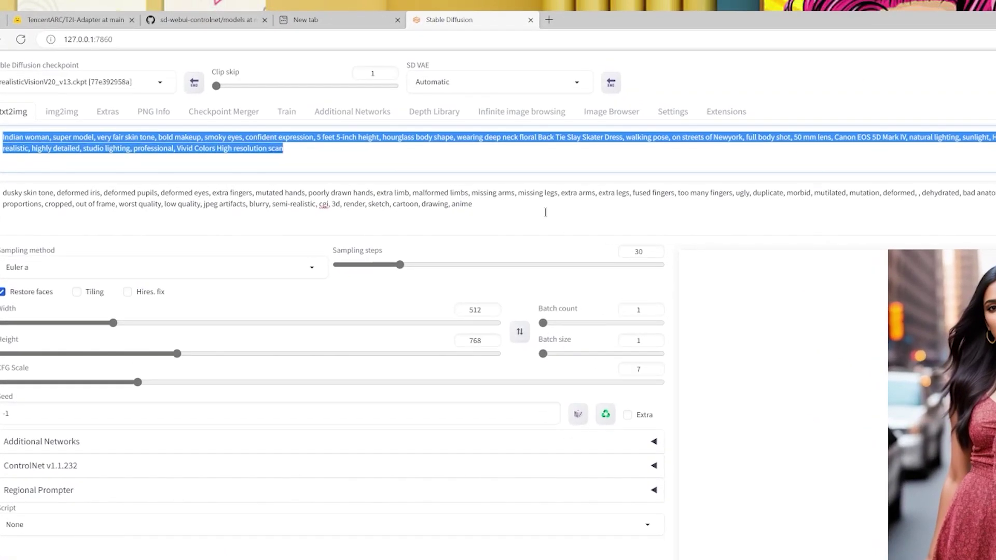
{"action": "left_click_drag", "start_coordinate": [545, 212], "coordinate": [1, 193]}
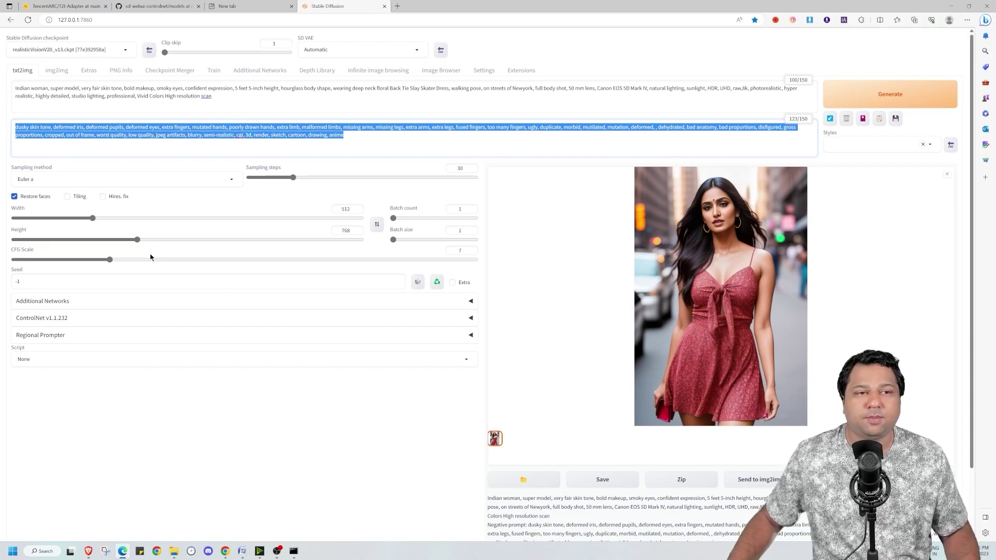
Set ControlNet Unit 0 to control type T2IA with preprocessor t2ia_style_clipvision and model t2iadapter_style_sd14v1.
{"action": "left_click", "coordinate": [78, 318]}
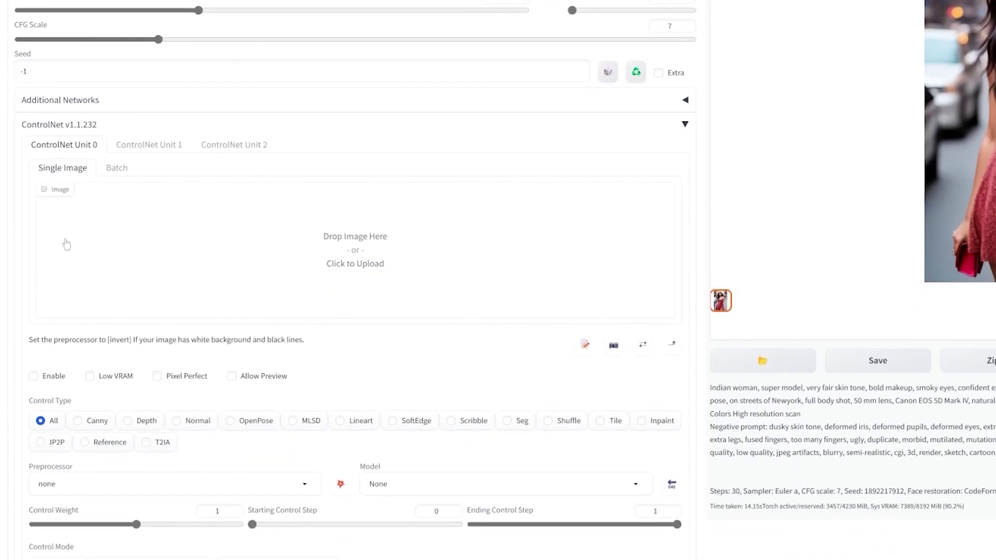
{"action": "scroll", "coordinate": [68, 244], "scroll_direction": "down", "scroll_amount": 2}
{"action": "left_click", "coordinate": [146, 363]}
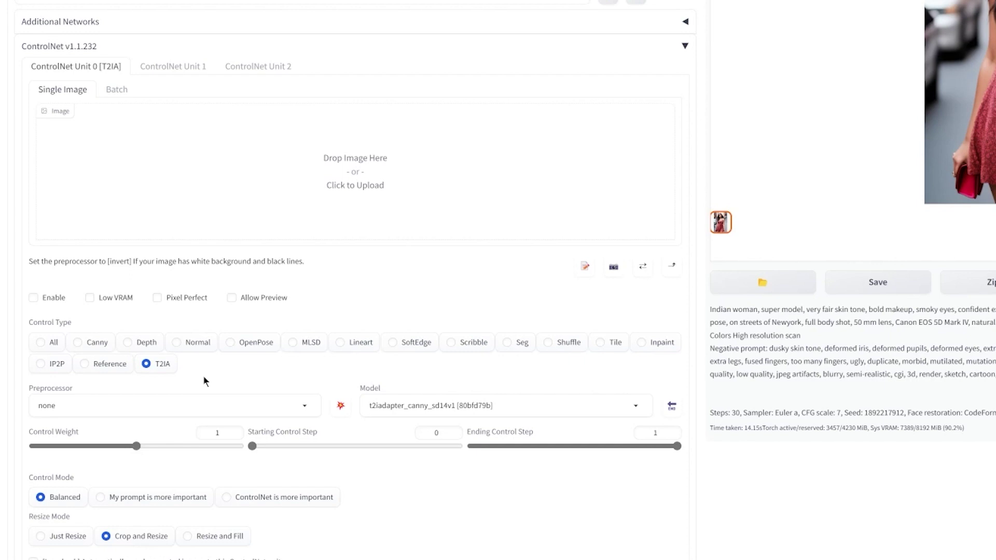
{"action": "left_click", "coordinate": [301, 410]}
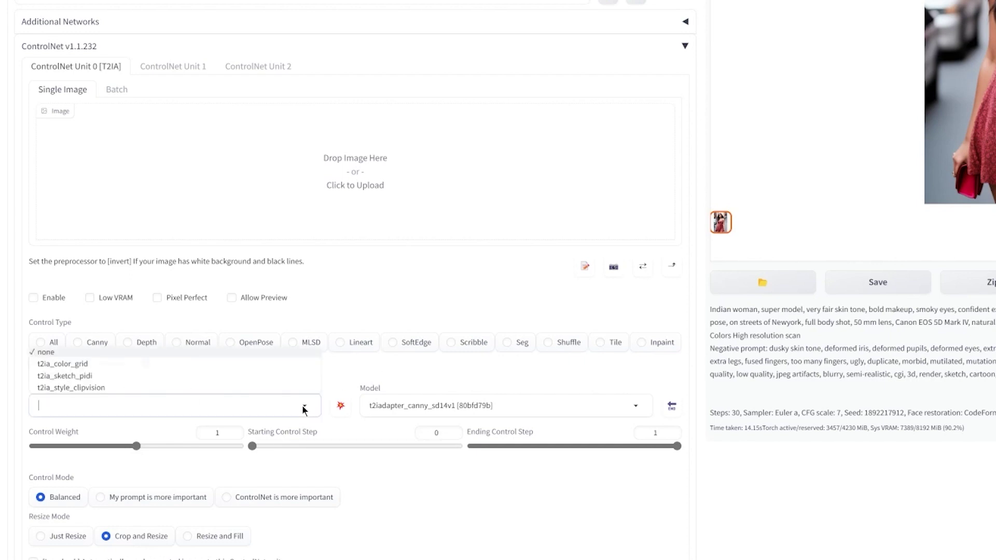
{"action": "left_click", "coordinate": [67, 390]}
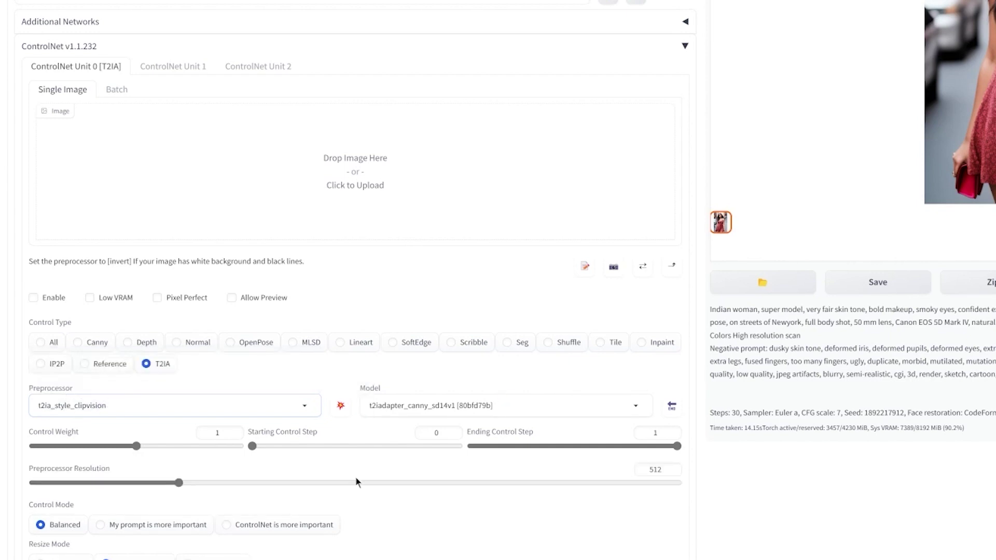
{"action": "left_click", "coordinate": [429, 405]}
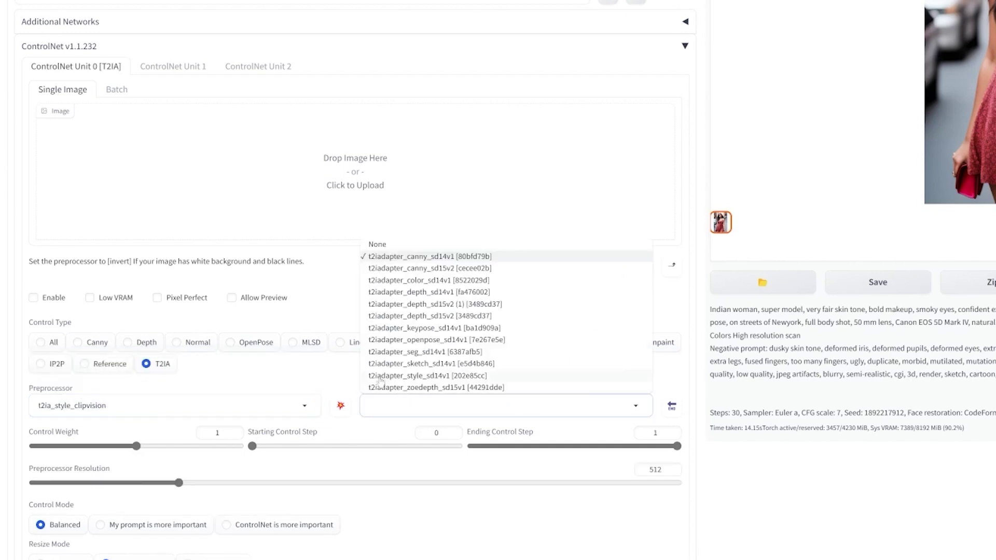
{"action": "left_click", "coordinate": [410, 377]}
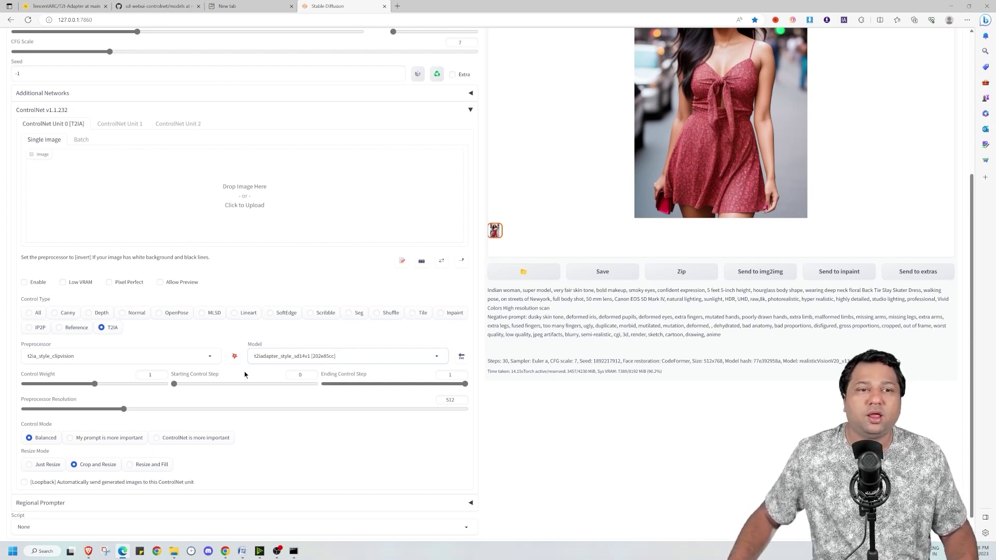
Open the web UI's Extensions page.
{"action": "scroll", "coordinate": [246, 369], "scroll_direction": "up", "scroll_amount": 4}
{"action": "left_click", "coordinate": [521, 70]}
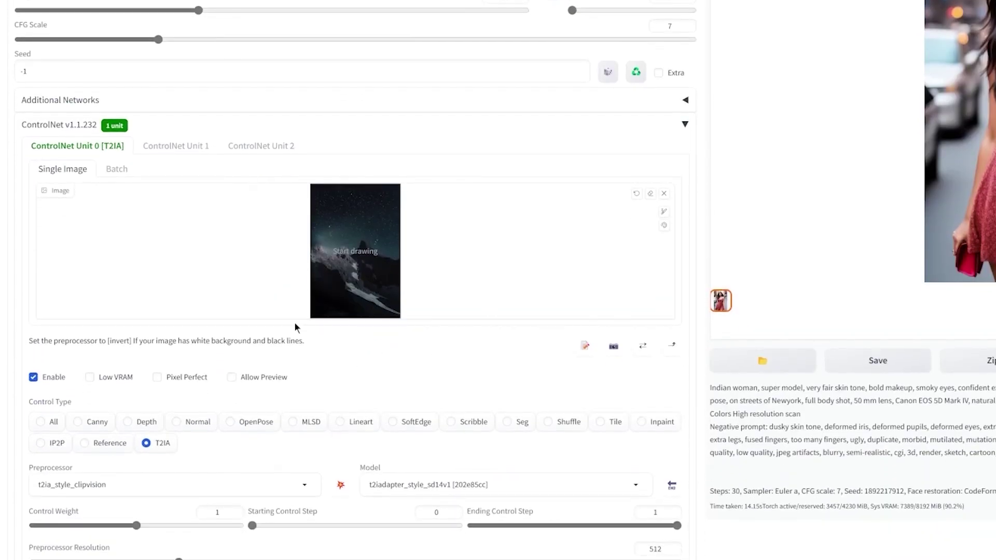
Turn on Pixel Perfect for the night mountain style image in ControlNet Unit 0, then generate and view the image.
{"action": "left_click", "coordinate": [157, 377]}
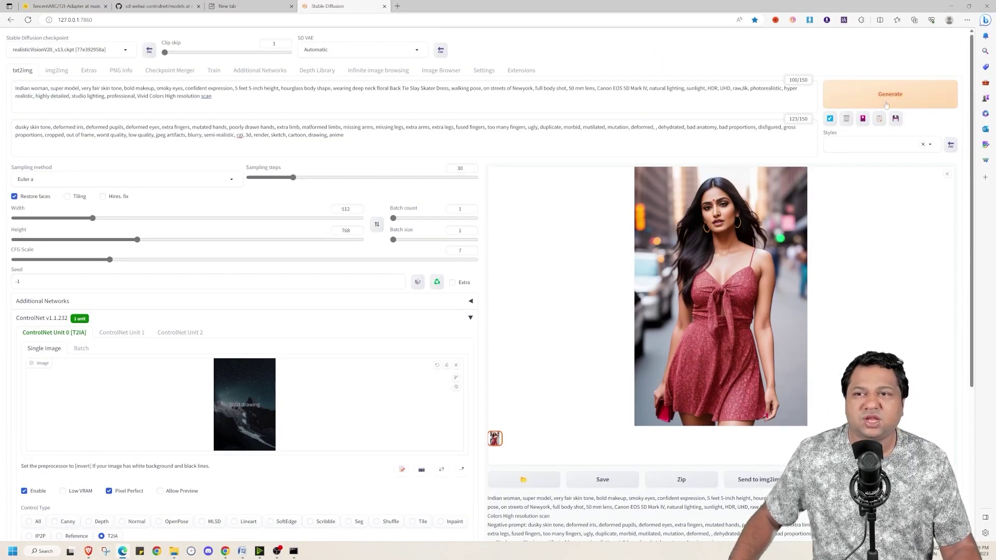
{"action": "left_click", "coordinate": [886, 103]}
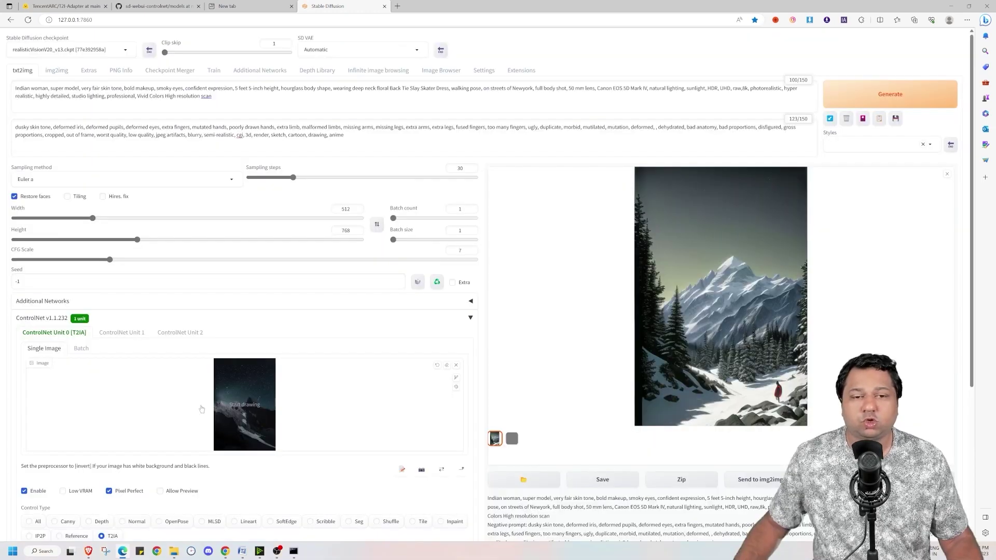
{"action": "left_click", "coordinate": [952, 42]}
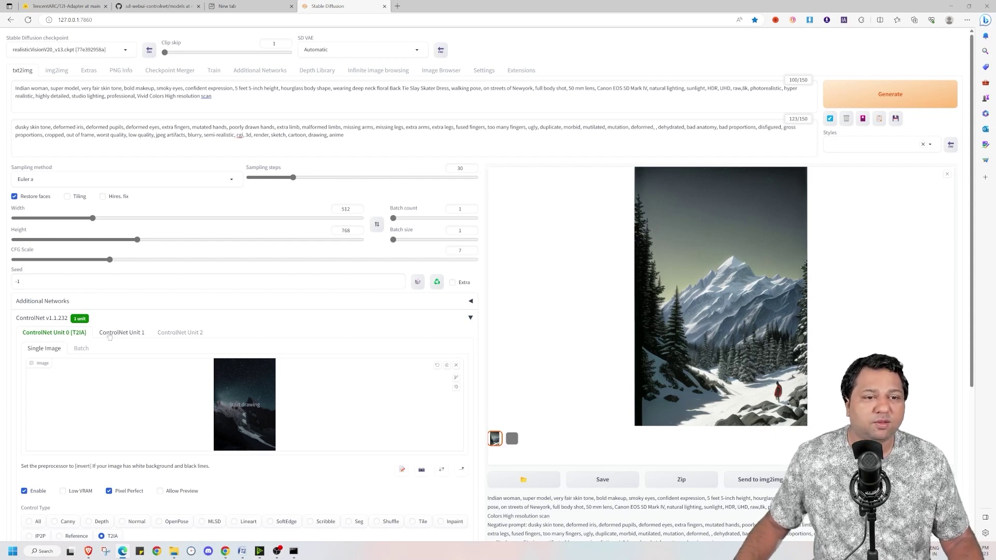
Examine the Multi ControlNet max models amount in the ControlNet settings.
{"action": "left_click", "coordinate": [181, 332]}
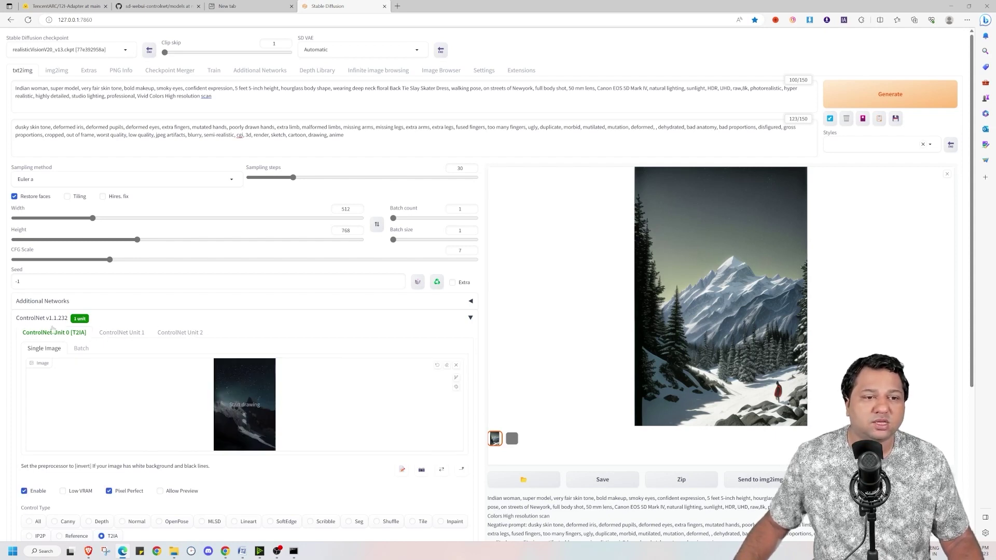
{"action": "left_click", "coordinate": [484, 70]}
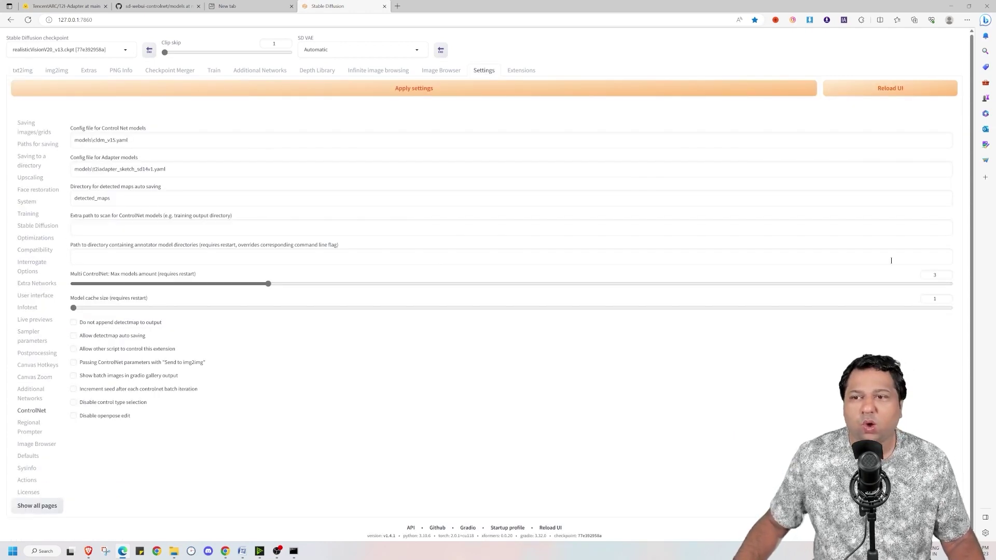
{"action": "double_click", "coordinate": [934, 275]}
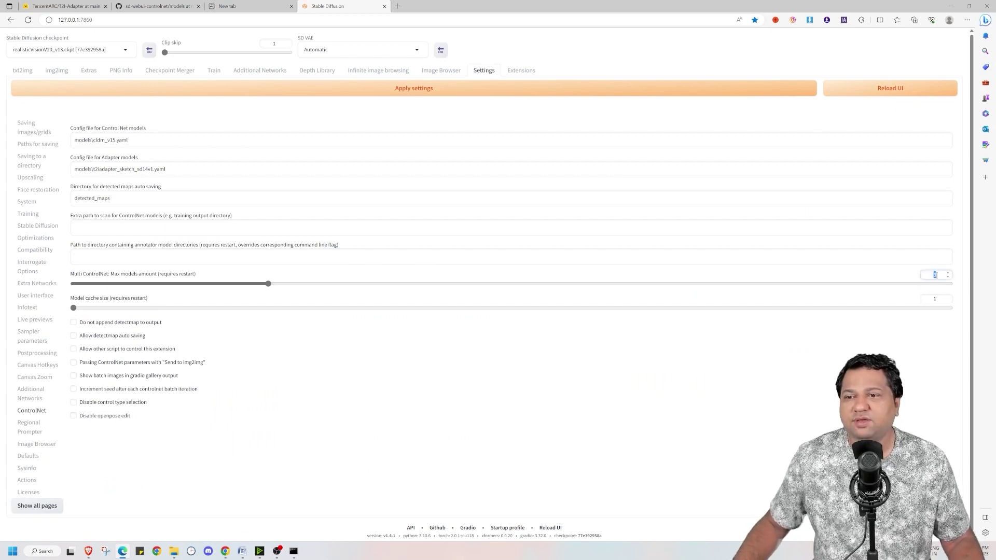
{"action": "left_click", "coordinate": [908, 389]}
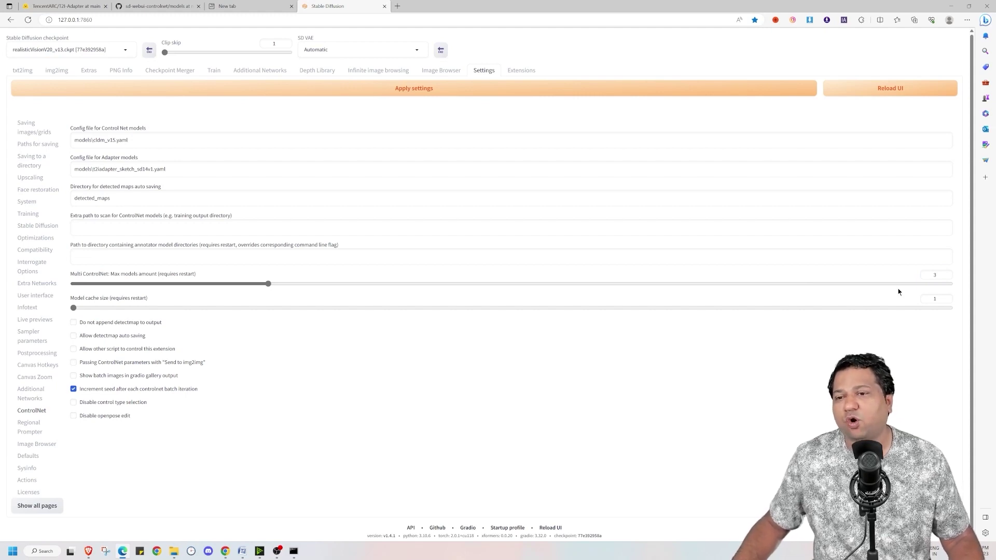
{"action": "left_click_drag", "start_coordinate": [932, 274], "coordinate": [942, 274]}
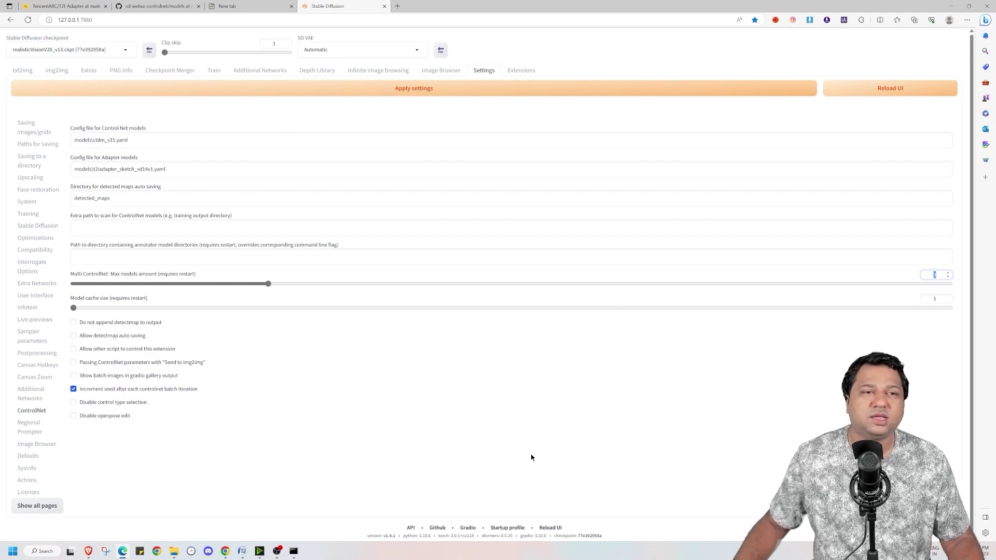
{"action": "left_click", "coordinate": [265, 242]}
In ControlNet Unit 1 of txt2img, load the Desktop image of the woman in the red dress, with Depth, Enable and Pixel Perfect on.
{"action": "left_click", "coordinate": [22, 71]}
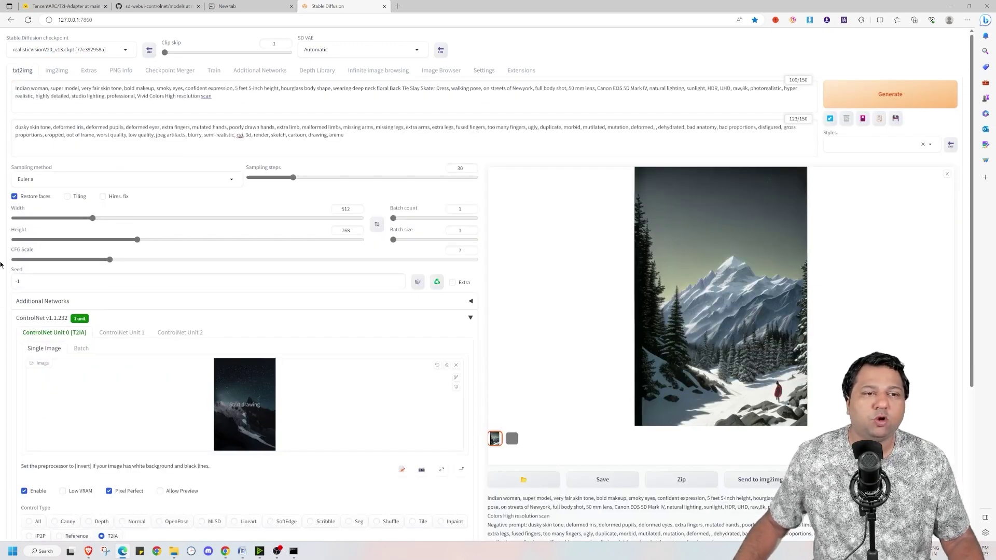
{"action": "left_click", "coordinate": [126, 334]}
{"action": "left_click", "coordinate": [221, 398]}
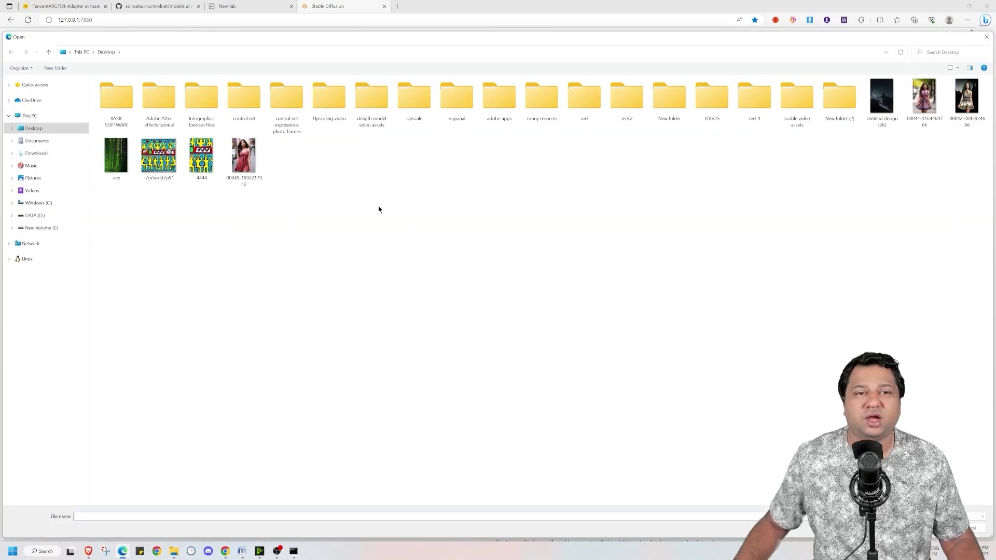
{"action": "double_click", "coordinate": [244, 156]}
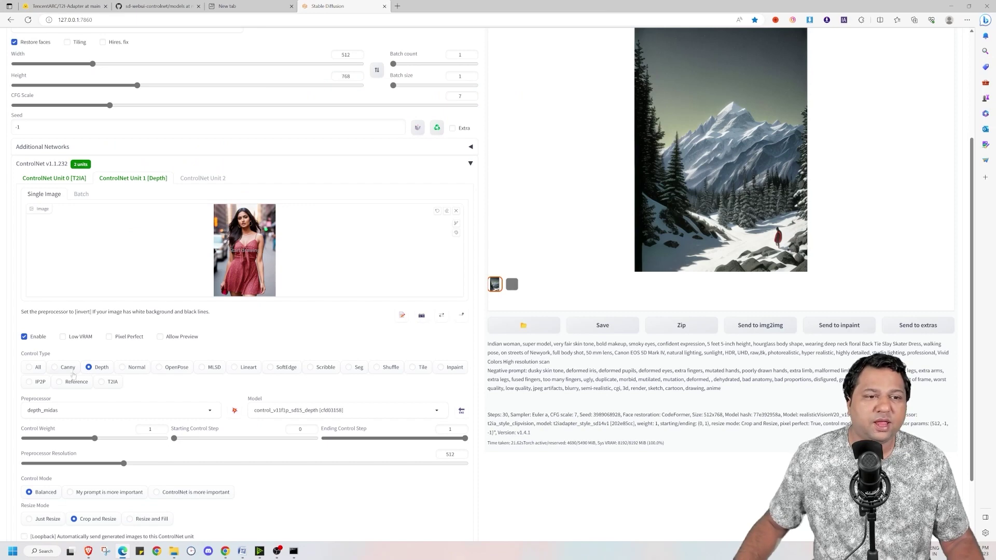
{"action": "left_click", "coordinate": [109, 337]}
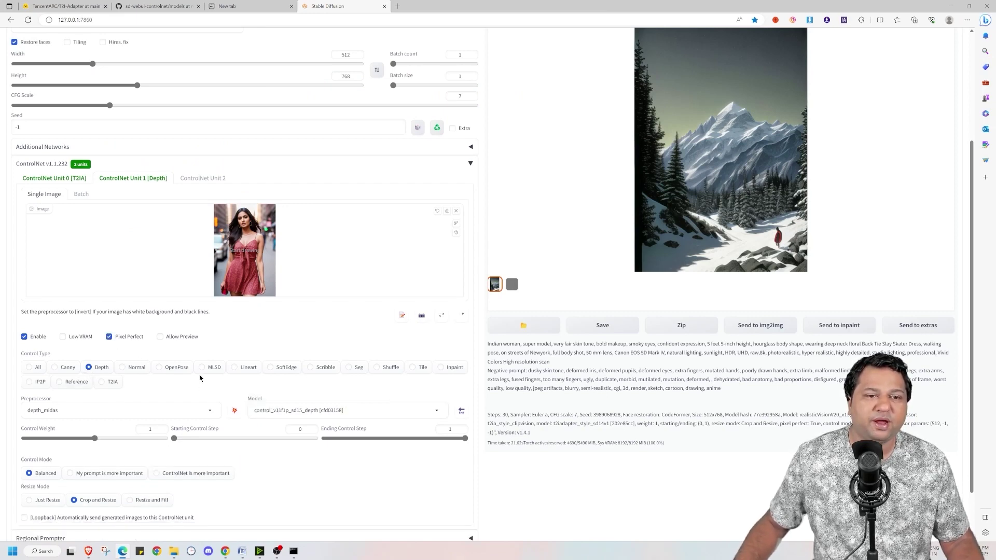
Generate an image using both the T2IA style unit and the Depth unit, and view the result enlarged.
{"action": "scroll", "coordinate": [200, 377], "scroll_direction": "up", "scroll_amount": 3}
{"action": "left_click", "coordinate": [858, 93]}
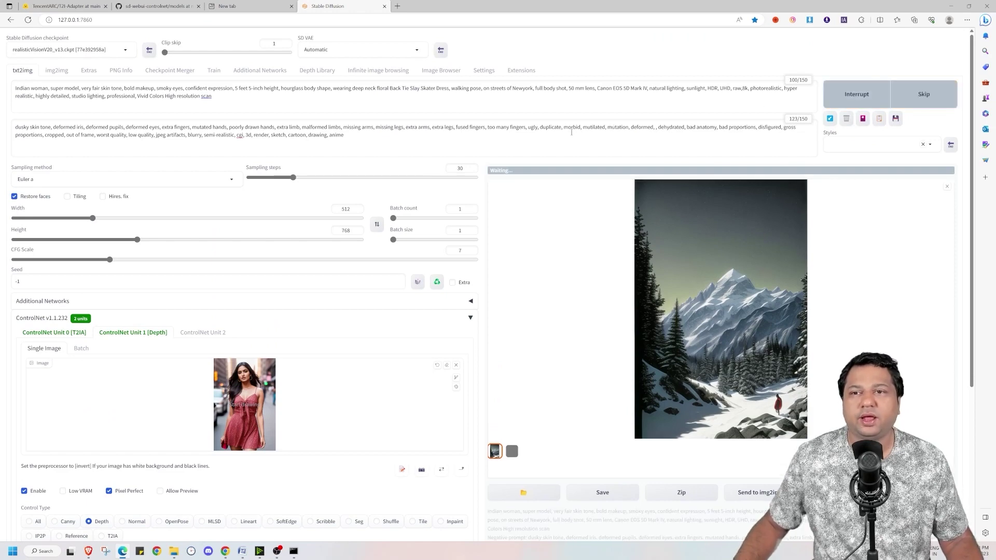
{"action": "left_click", "coordinate": [726, 289]}
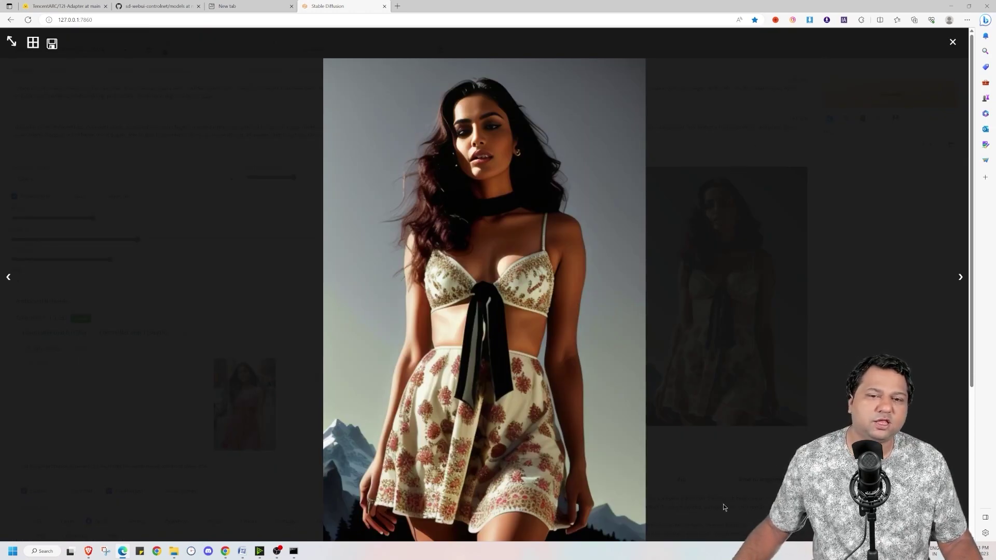
{"action": "left_click", "coordinate": [952, 41]}
Set the control weight of ControlNet Unit 1 to 0.7 and generate the image again.
{"action": "scroll", "coordinate": [231, 364], "scroll_direction": "down", "scroll_amount": 4}
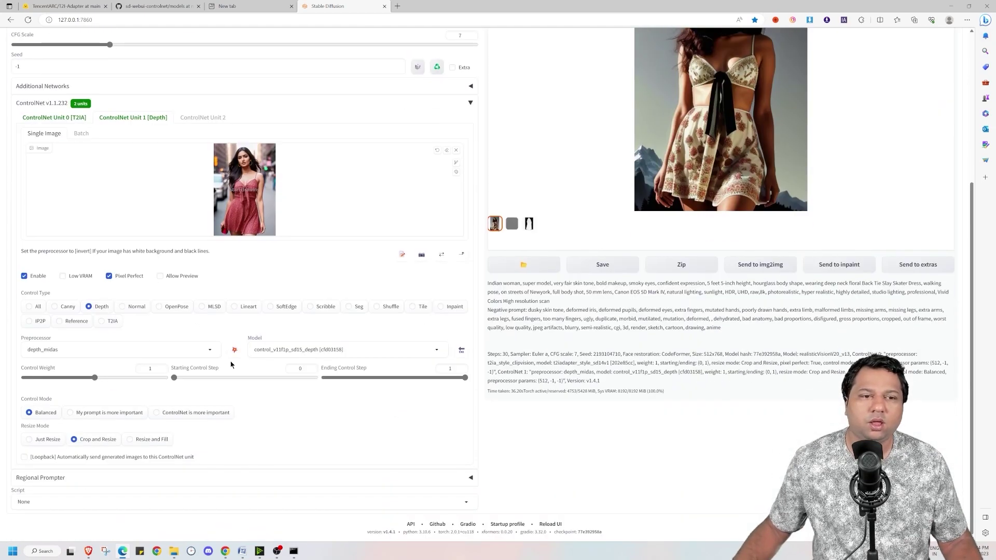
{"action": "left_click", "coordinate": [150, 368]}
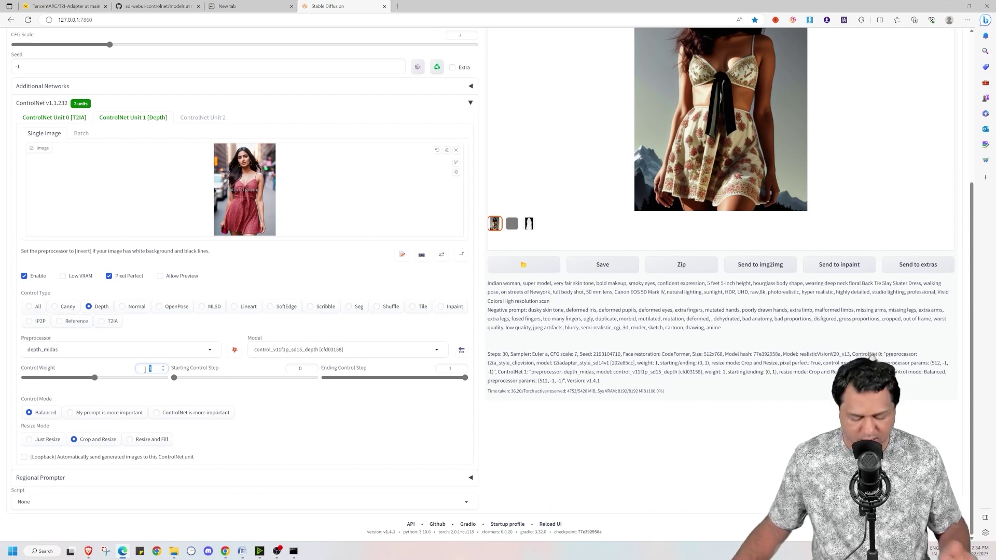
{"action": "type", "text": "0."}
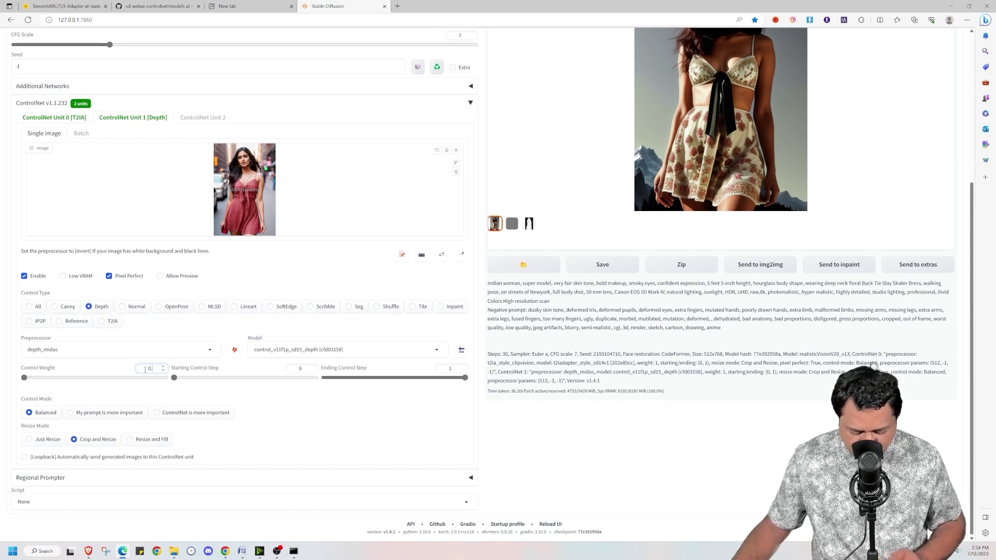
{"action": "type", "text": "7"}
{"action": "scroll", "coordinate": [766, 189], "scroll_direction": "up", "scroll_amount": 4}
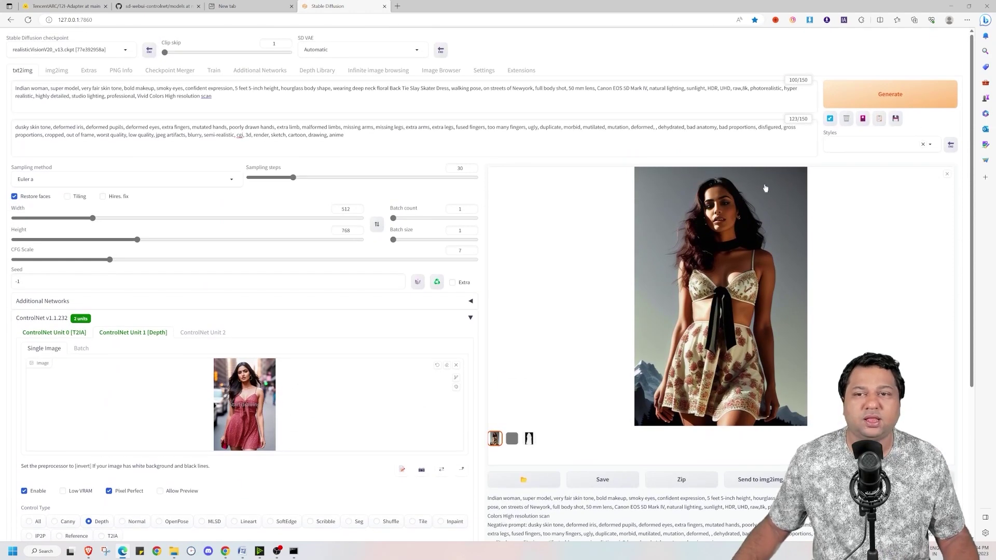
{"action": "left_click", "coordinate": [857, 97]}
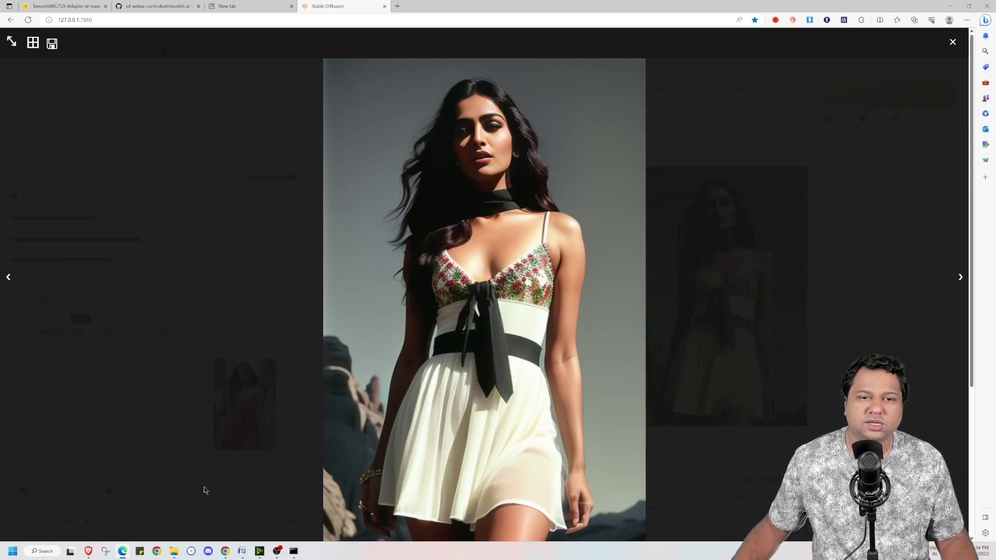
{"action": "left_click", "coordinate": [951, 42]}
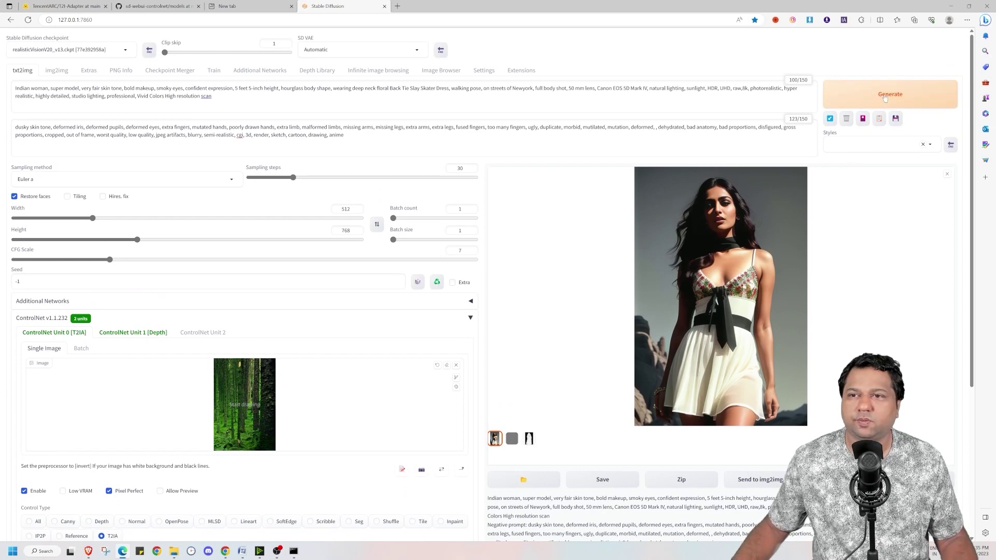
Generate an image with the green forest picture as the style reference in ControlNet Unit 0 and view it.
{"action": "left_click", "coordinate": [884, 96]}
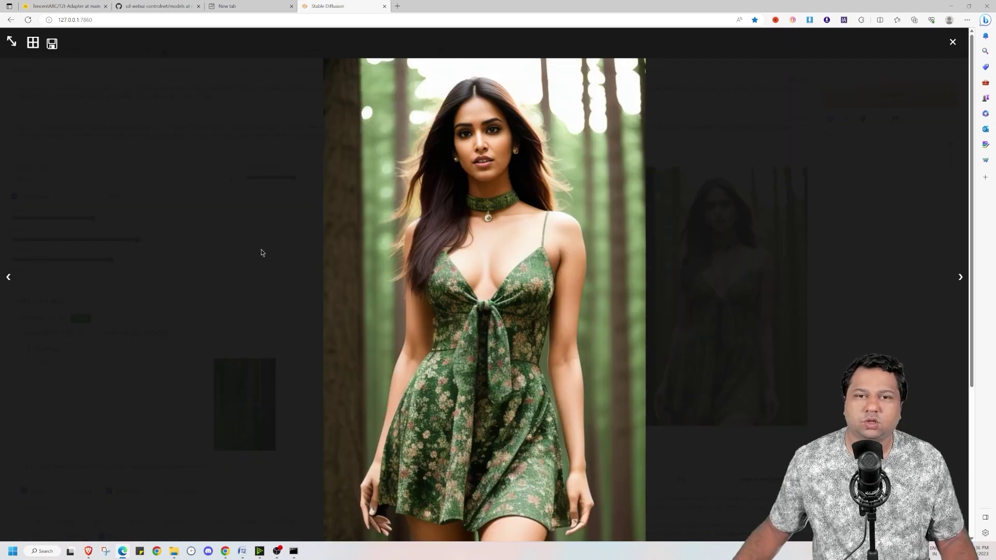
{"action": "left_click", "coordinate": [932, 52]}
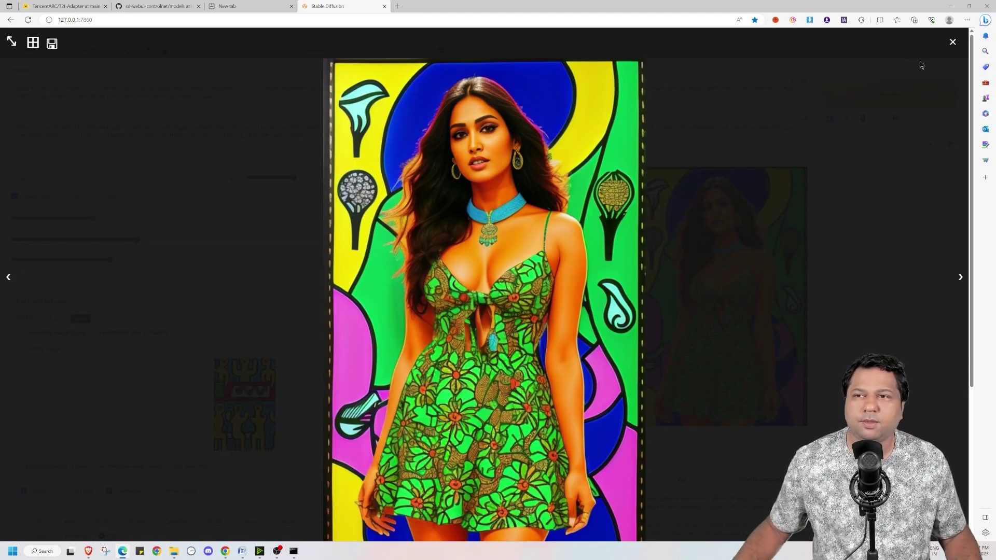
Close the enlarged colourful result and examine the control settings of ControlNet Units 0 and 1.
{"action": "left_click", "coordinate": [952, 42]}
{"action": "scroll", "coordinate": [127, 358], "scroll_direction": "down", "scroll_amount": 3}
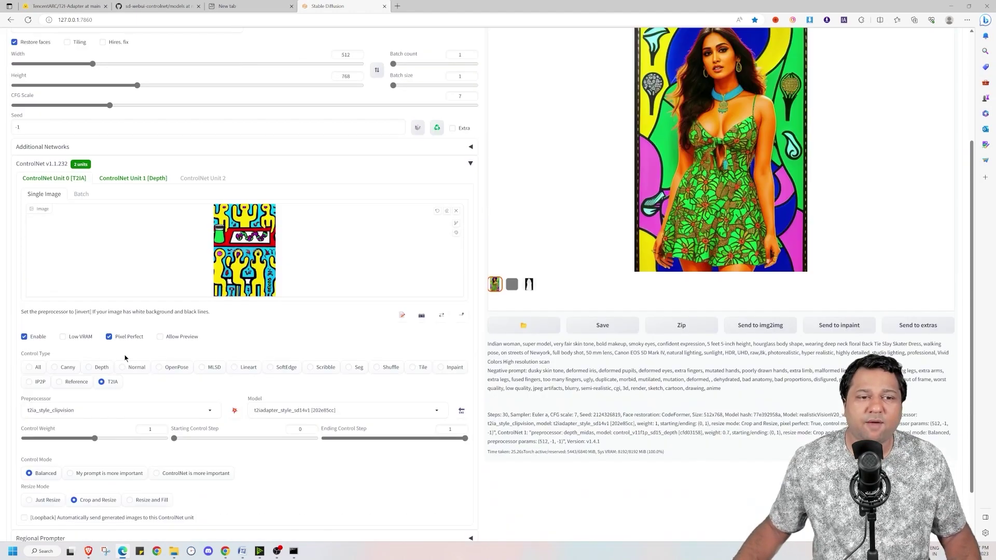
{"action": "scroll", "coordinate": [83, 380], "scroll_direction": "down", "scroll_amount": 2}
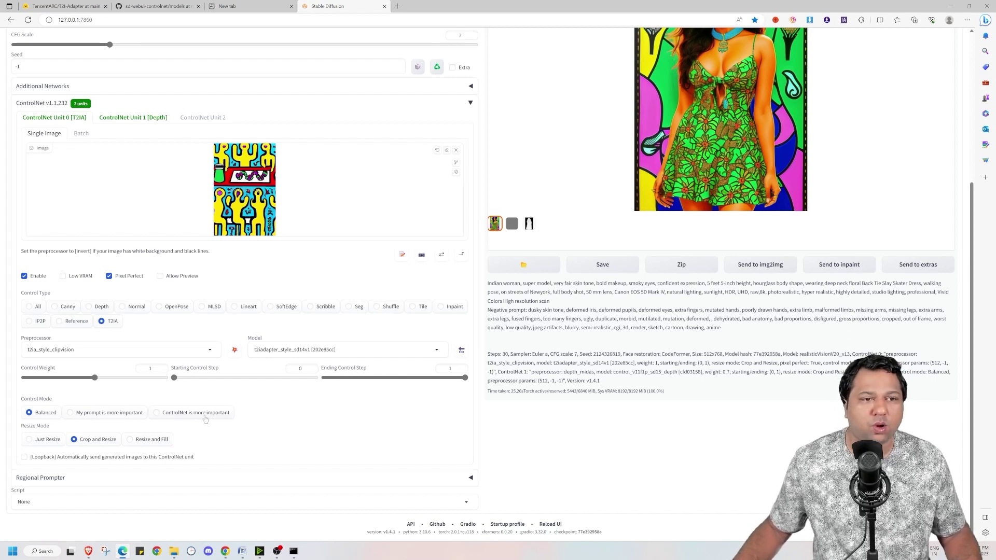
{"action": "left_click", "coordinate": [123, 124]}
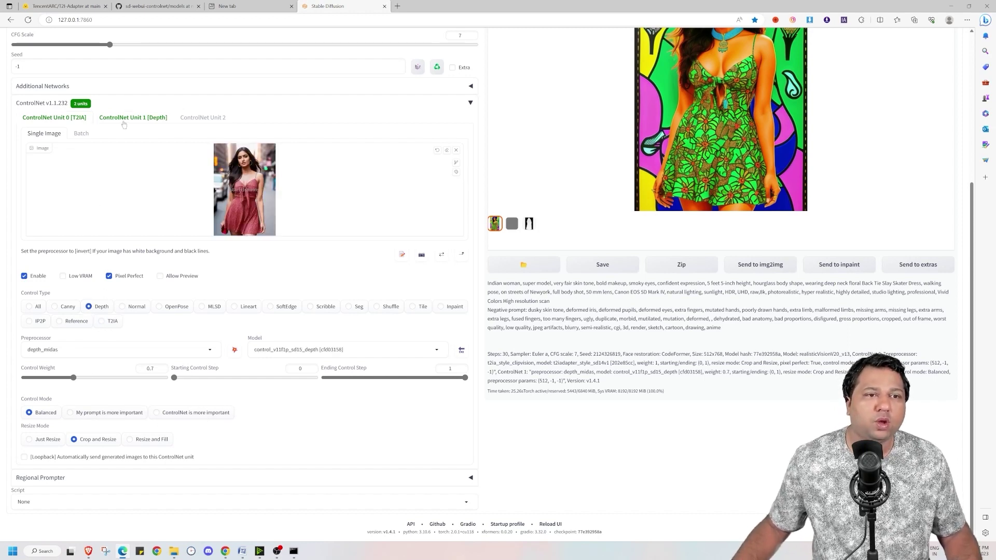